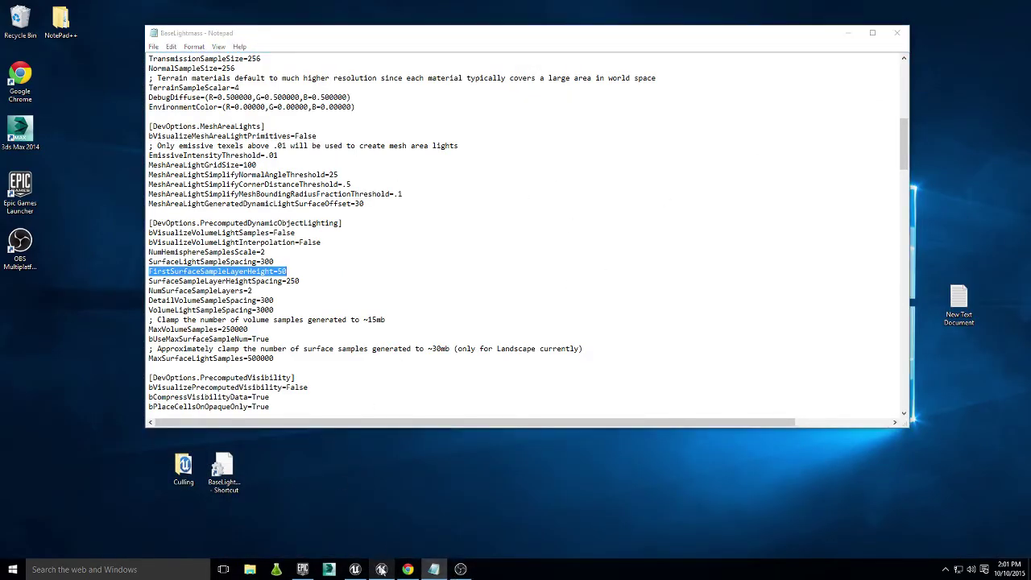
# Switch to the Unreal Editor level CullingTest and select the tall wall with the doorway.
pyautogui.click(382, 570)
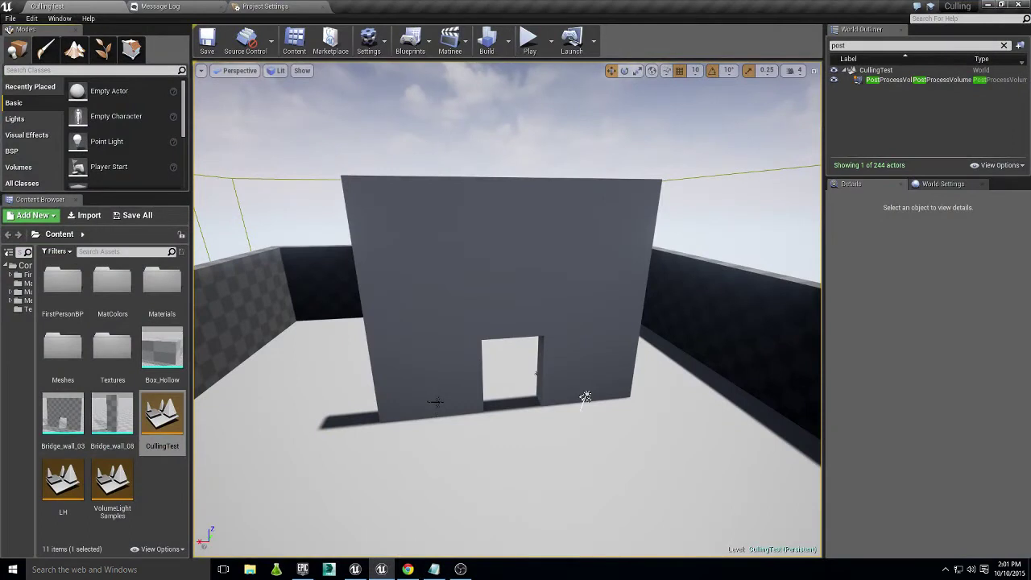
pyautogui.moveTo(435, 368)
pyautogui.mouseDown(button='right')
pyautogui.moveTo(420, 334)
pyautogui.moveTo(442, 369)
pyautogui.mouseUp(button='right')
pyautogui.press('w')
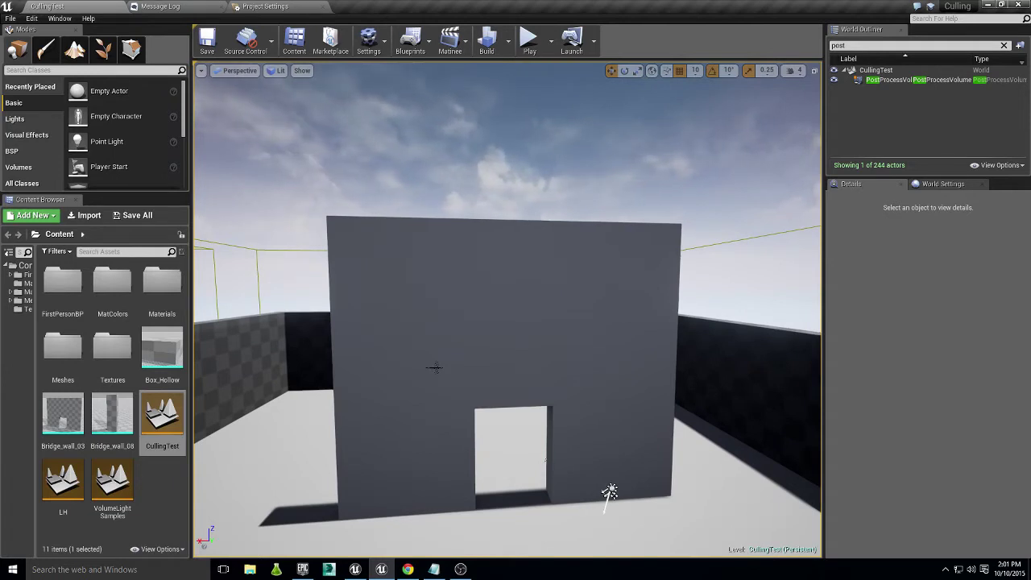
pyautogui.click(435, 368)
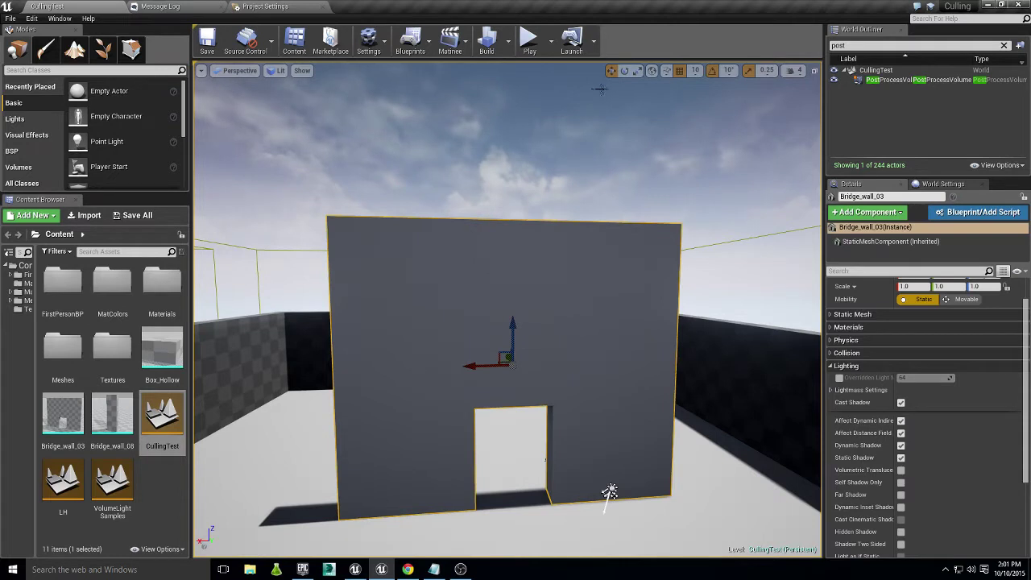
# Examine the tall wall and what can be seen through its doorway from near and far.
pyautogui.moveTo(406, 251); pyautogui.dragTo(398, 245, button='right')
pyautogui.press('d')
pyautogui.press('q')
pyautogui.press('w')
pyautogui.press('w')
pyautogui.press('s')
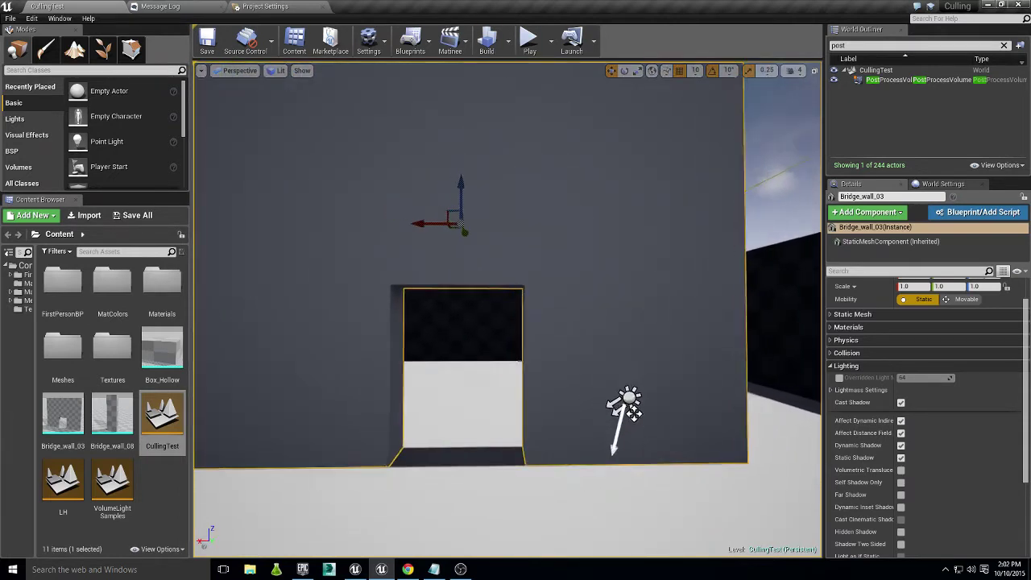
pyautogui.press('a')
pyautogui.press('d')
pyautogui.press('a')
pyautogui.press('e')
pyautogui.moveTo(398, 244); pyautogui.dragTo(434, 244, button='right')
pyautogui.press('s')
pyautogui.moveTo(584, 376); pyautogui.dragTo(584, 366, button='right')
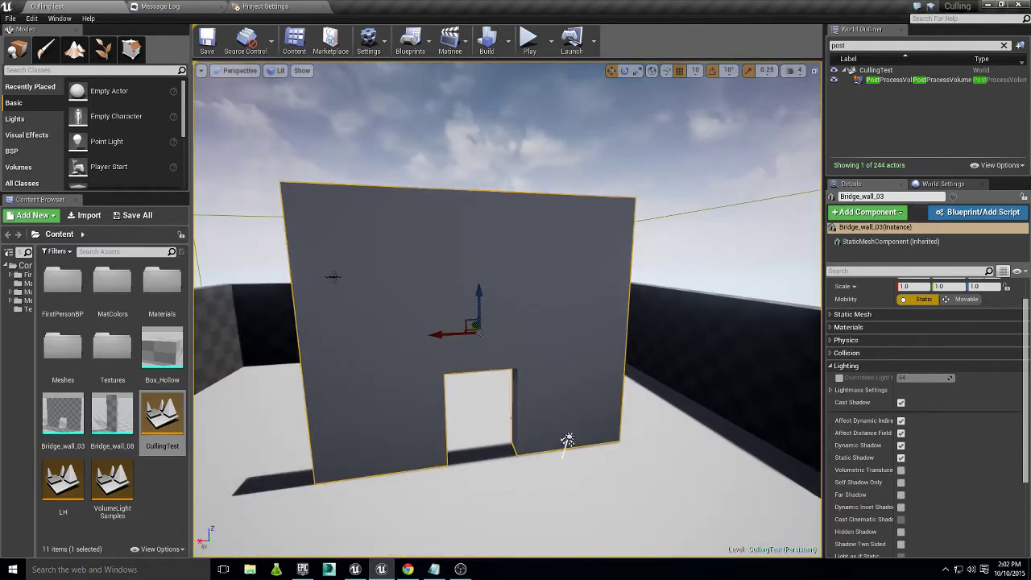
# Enable the Bounds display in the viewport and check it on the doorway wall and a dark perimeter wall section.
pyautogui.click(301, 70)
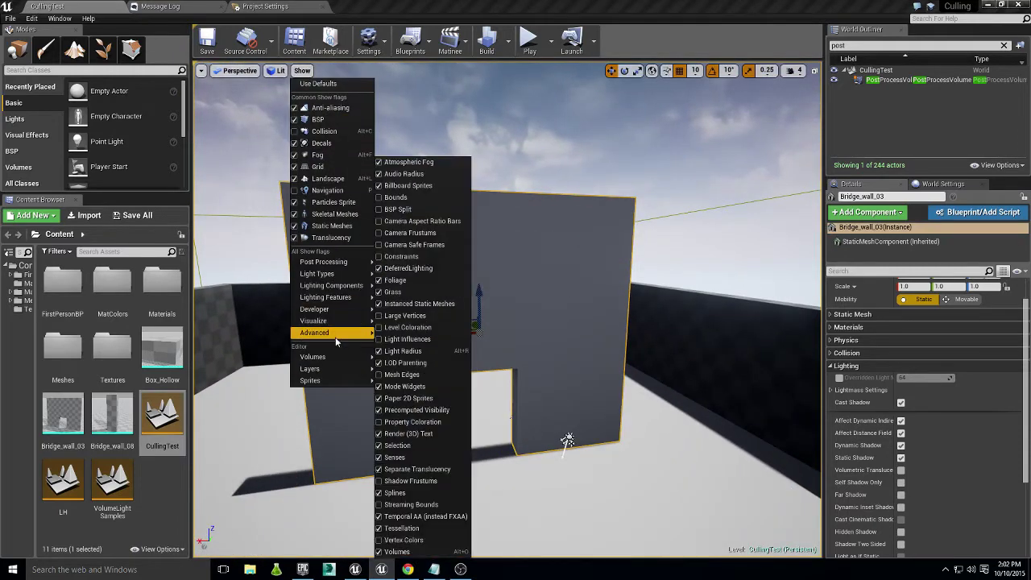
pyautogui.moveTo(336, 326)
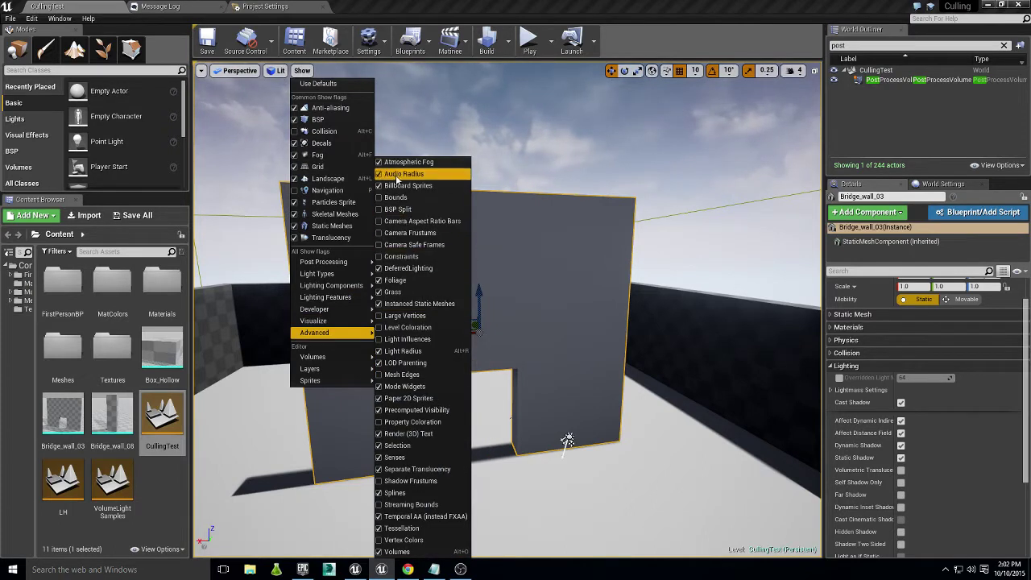
pyautogui.click(394, 197)
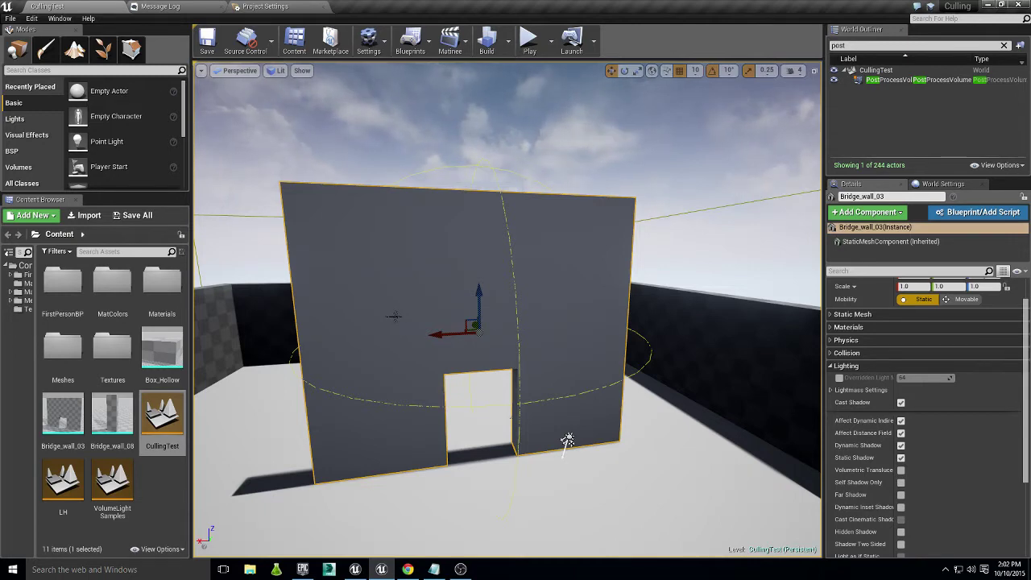
pyautogui.press('d')
pyautogui.moveTo(497, 399); pyautogui.dragTo(443, 415, button='right')
pyautogui.press('w')
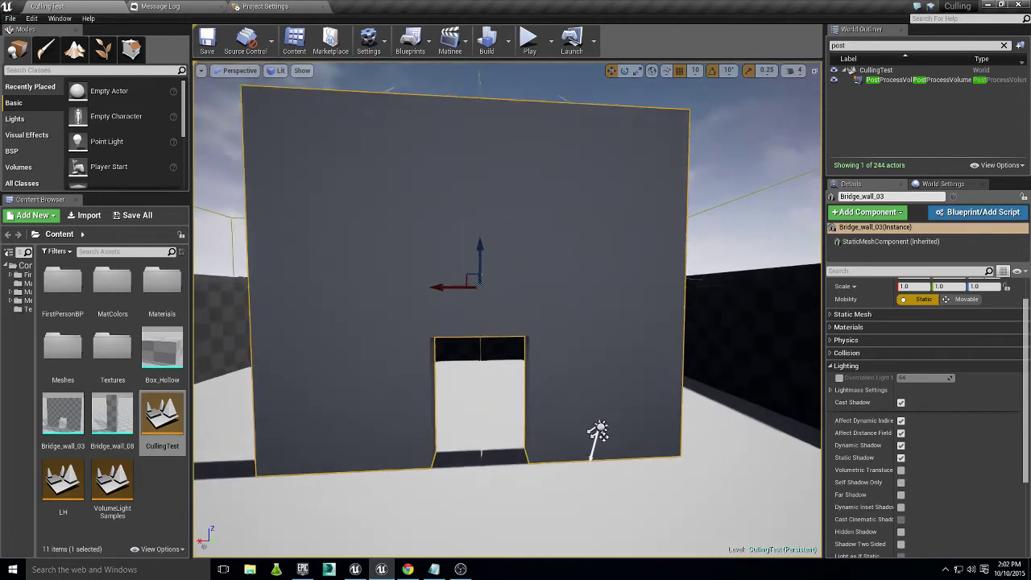
pyautogui.click(789, 304)
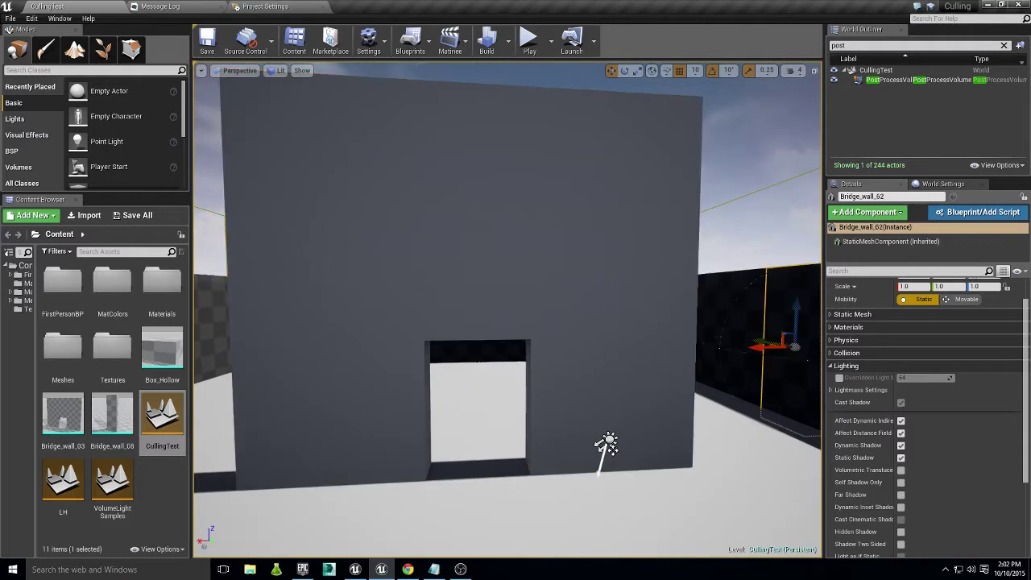
pyautogui.click(794, 246)
# Examine which parts of the perimeter wall come into view through the doorway from different camera positions.
pyautogui.moveTo(794, 246); pyautogui.dragTo(717, 230, button='right')
pyautogui.press('w')
pyautogui.press('a')
pyautogui.press('d')
pyautogui.press('a')
pyautogui.press('d')
pyautogui.moveTo(632, 361); pyautogui.dragTo(632, 361, button='right')
pyautogui.press('d')
pyautogui.press('a')
pyautogui.press('d')
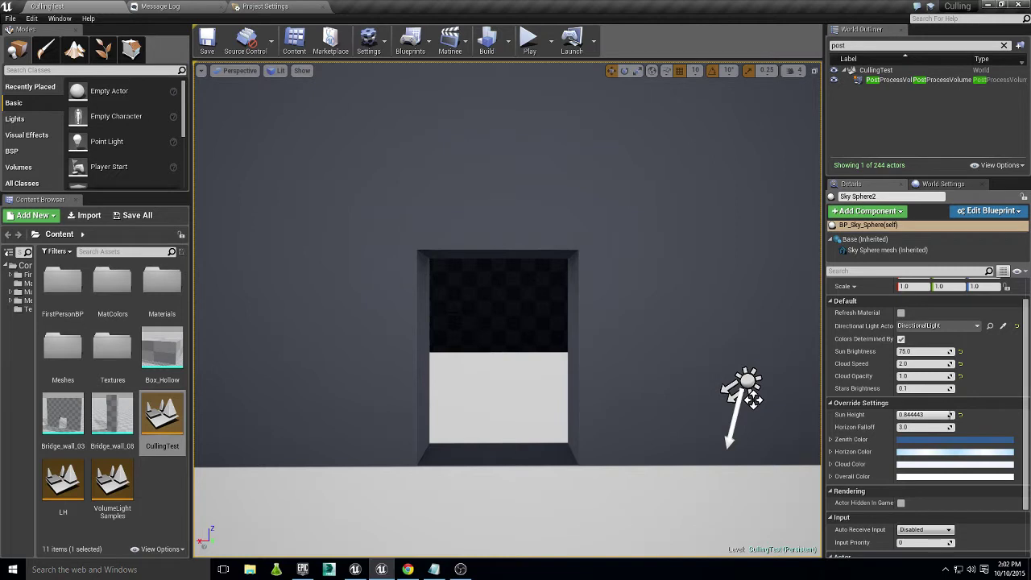
pyautogui.moveTo(540, 302)
pyautogui.mouseDown(button='right')
pyautogui.moveTo(500, 266)
pyautogui.moveTo(553, 295)
pyautogui.mouseUp(button='right')
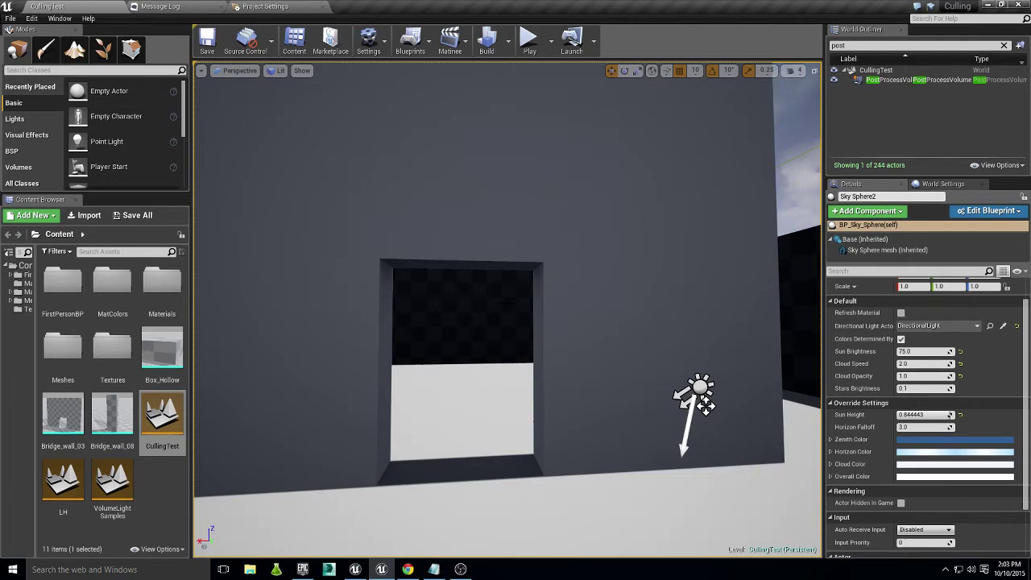
pyautogui.moveTo(508, 309); pyautogui.dragTo(535, 313, button='right')
pyautogui.press('a')
pyautogui.press('d')
pyautogui.press('a')
pyautogui.press('w')
pyautogui.press('d')
pyautogui.press('Left')
pyautogui.press('Down')
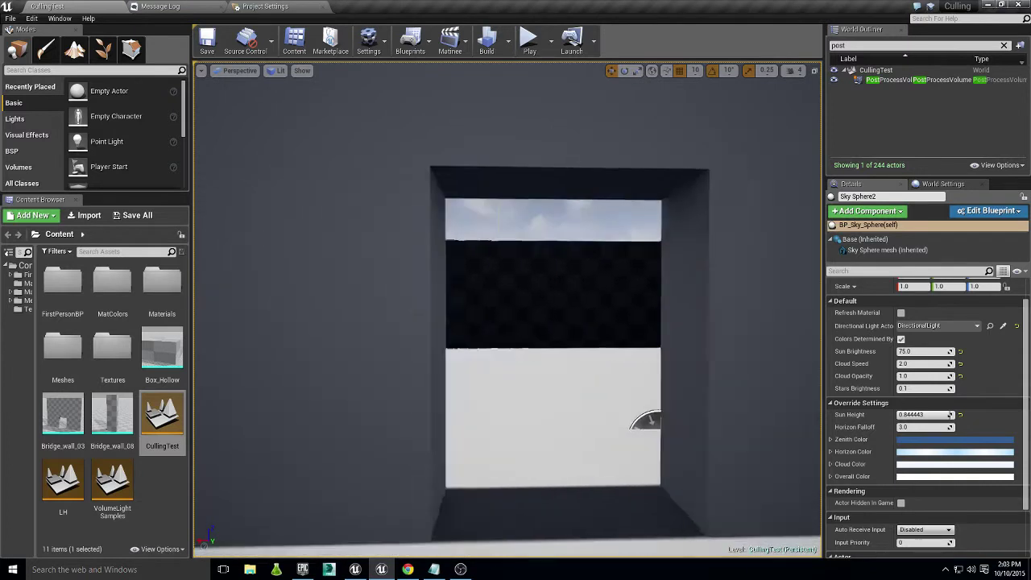
pyautogui.press('Down')
pyautogui.press('s')
pyautogui.moveTo(524, 316)
pyautogui.mouseDown(button='right')
pyautogui.moveTo(490, 317)
pyautogui.moveTo(516, 308)
pyautogui.mouseUp(button='right')
pyautogui.press('a')
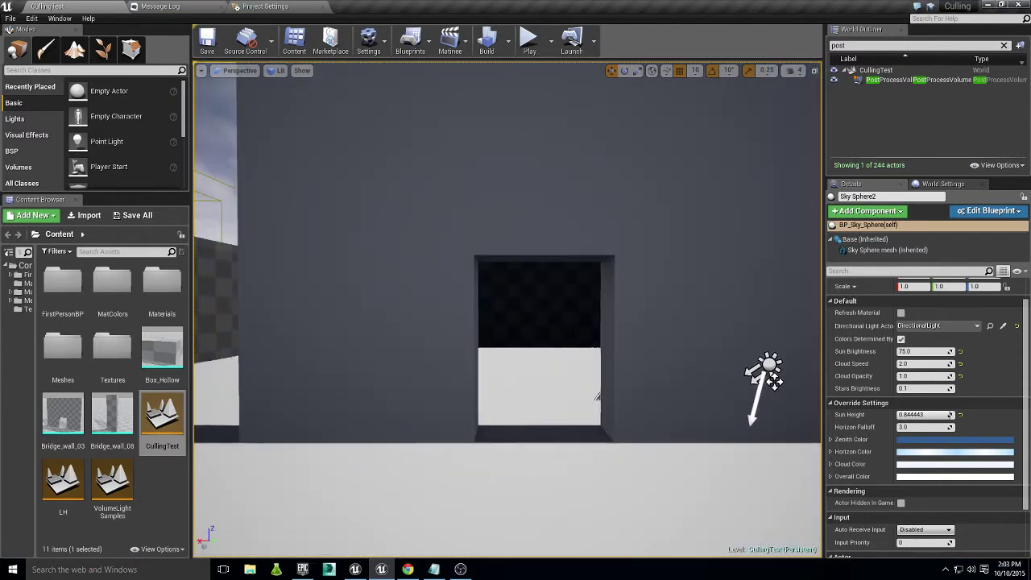
# Run the console command r.VisualizeOccludedPrimitives 1.
pyautogui.press('`')
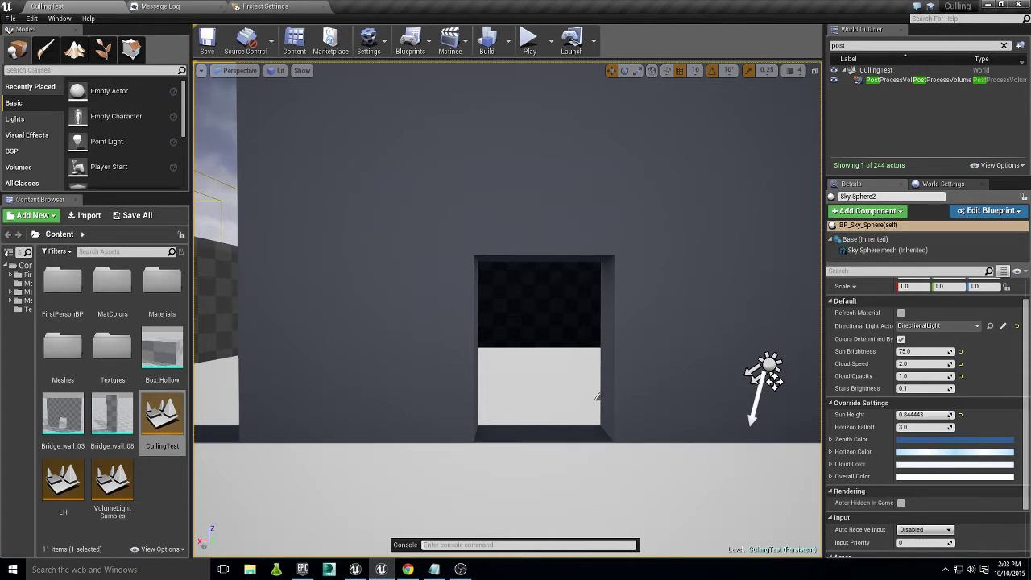
pyautogui.write('r.visuali')
pyautogui.press('Down')
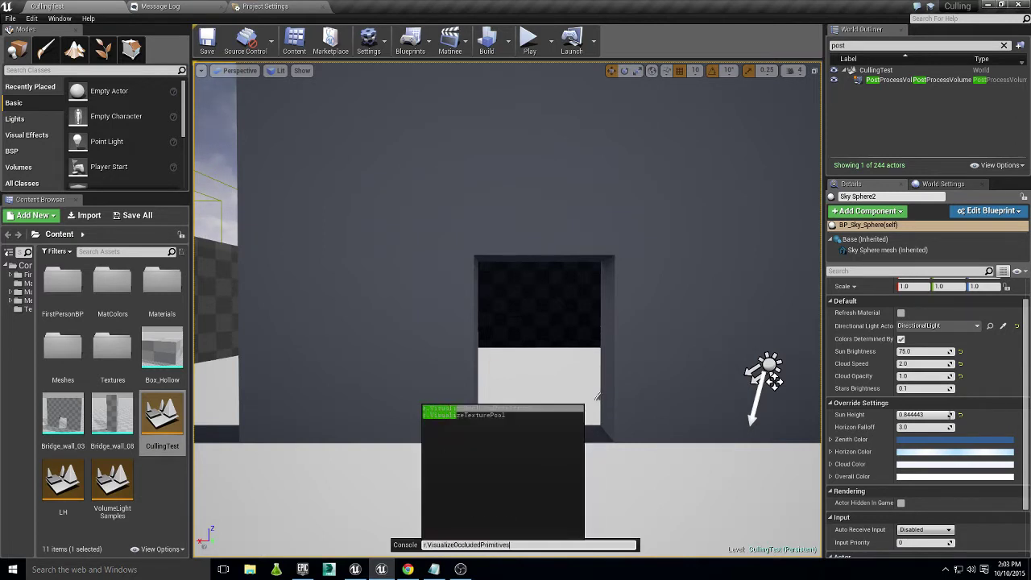
pyautogui.press('Tab')
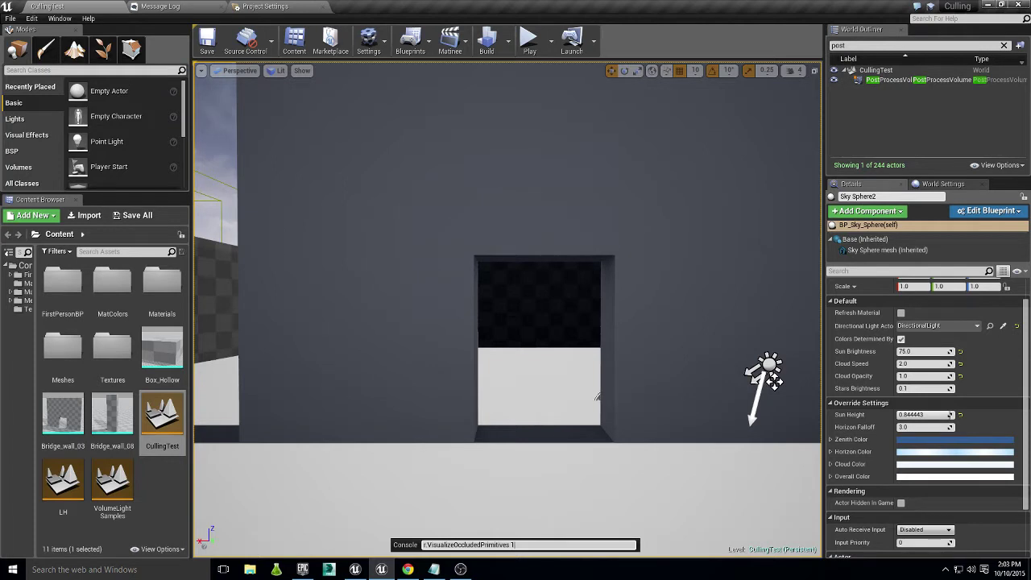
pyautogui.press('Return')
# Play the level in the viewport briefly and stop the simulation.
pyautogui.moveTo(529, 326); pyautogui.dragTo(507, 349, button='right')
pyautogui.click(530, 38)
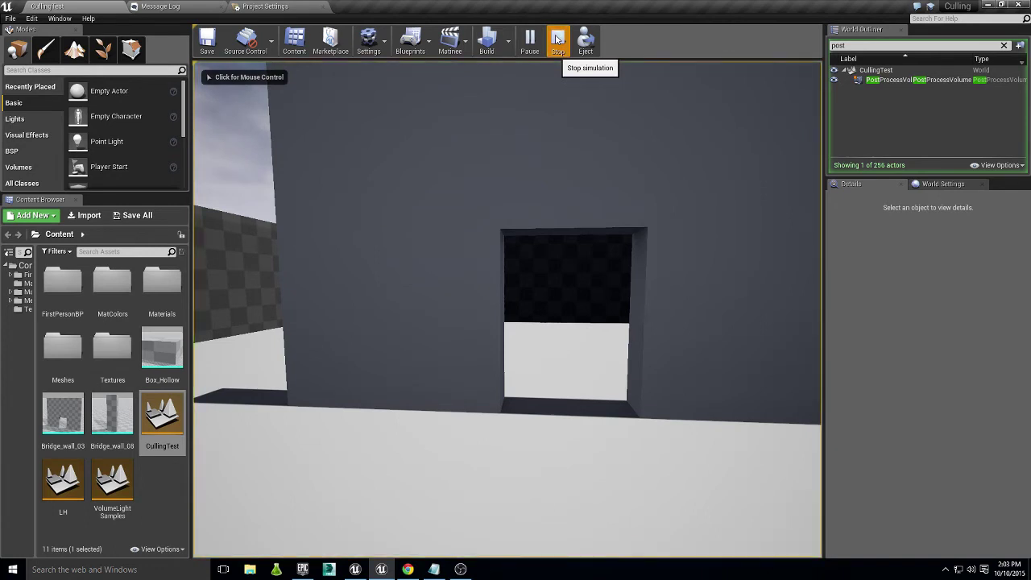
pyautogui.click(558, 40)
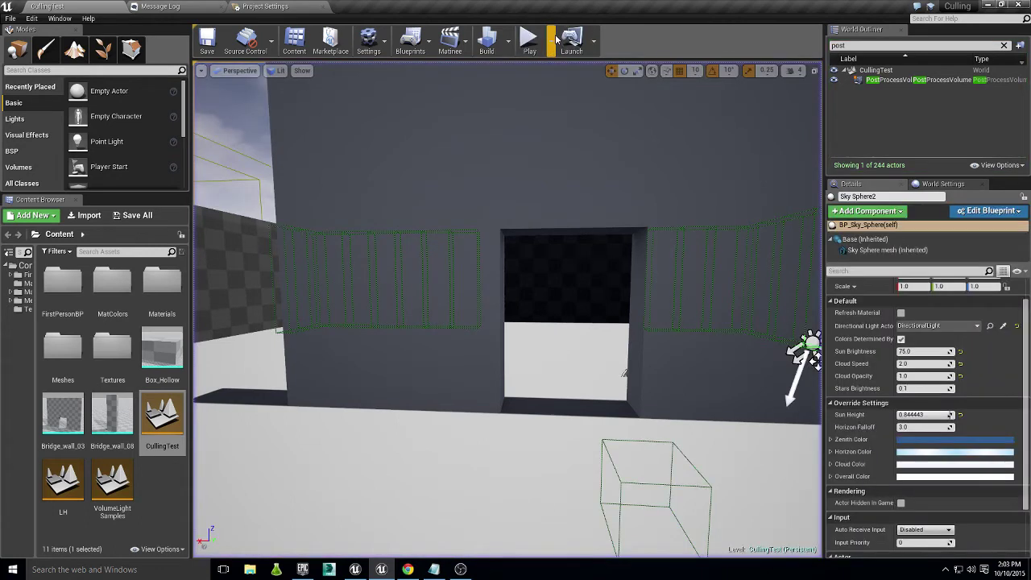
# Inspect the occluded perimeter wall sections around the doorway, selecting individual sections seen through the opening to compare their bounds.
pyautogui.click(476, 253)
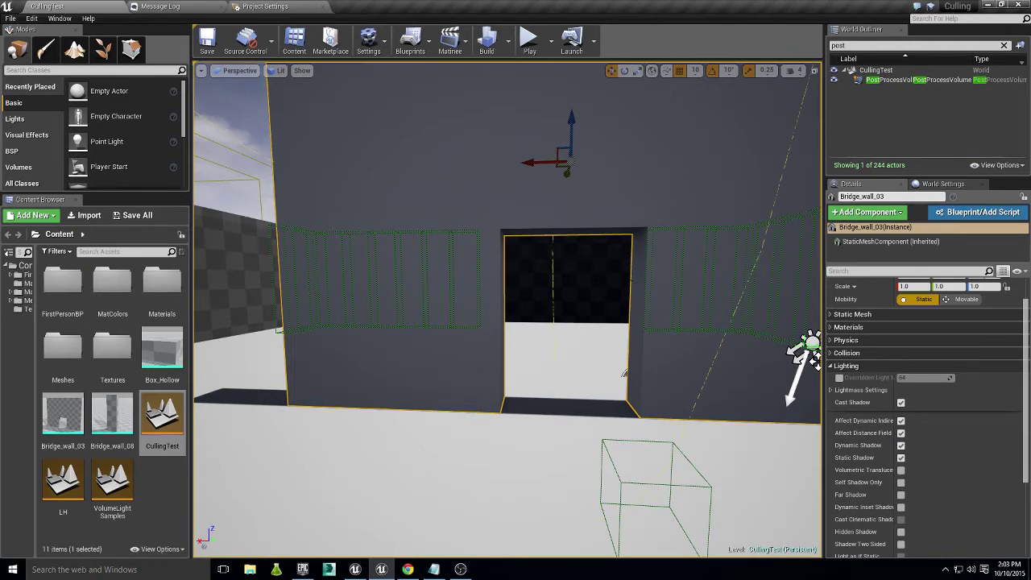
pyautogui.moveTo(625, 373); pyautogui.dragTo(587, 373, button='right')
pyautogui.press('d')
pyautogui.press('w')
pyautogui.press('w')
pyautogui.click(518, 232)
pyautogui.click(559, 229)
pyautogui.click(600, 229)
pyautogui.click(695, 227)
pyautogui.moveTo(681, 234); pyautogui.dragTo(556, 227)
pyautogui.moveTo(556, 227); pyautogui.dragTo(574, 227, button='right')
pyautogui.press('s')
pyautogui.press('s')
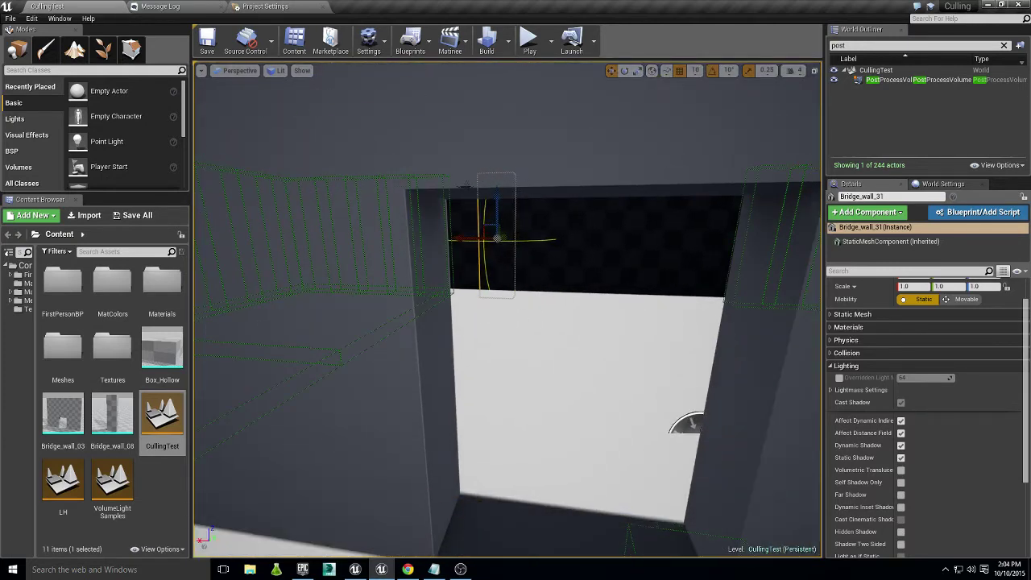
pyautogui.moveTo(525, 336)
pyautogui.mouseDown(button='right')
pyautogui.moveTo(501, 351)
pyautogui.moveTo(524, 337)
pyautogui.moveTo(503, 349)
pyautogui.moveTo(517, 355)
pyautogui.mouseUp(button='right')
pyautogui.press('s')
pyautogui.moveTo(818, 390); pyautogui.dragTo(590, 279, button='right')
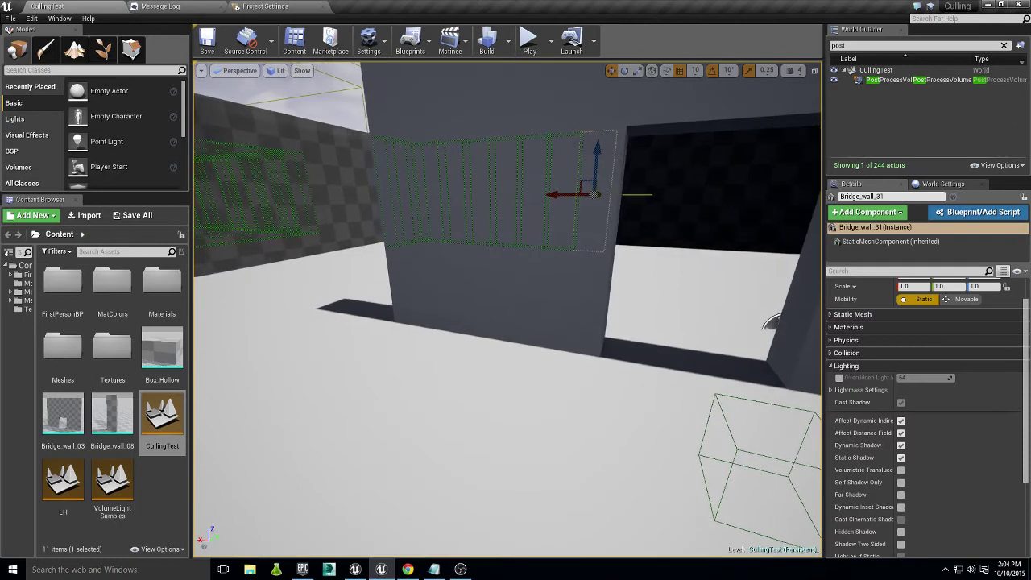
# Examine the occlusion boxes of the floor, walls and objects from outside, behind the outer perimeter wall.
pyautogui.click(700, 257)
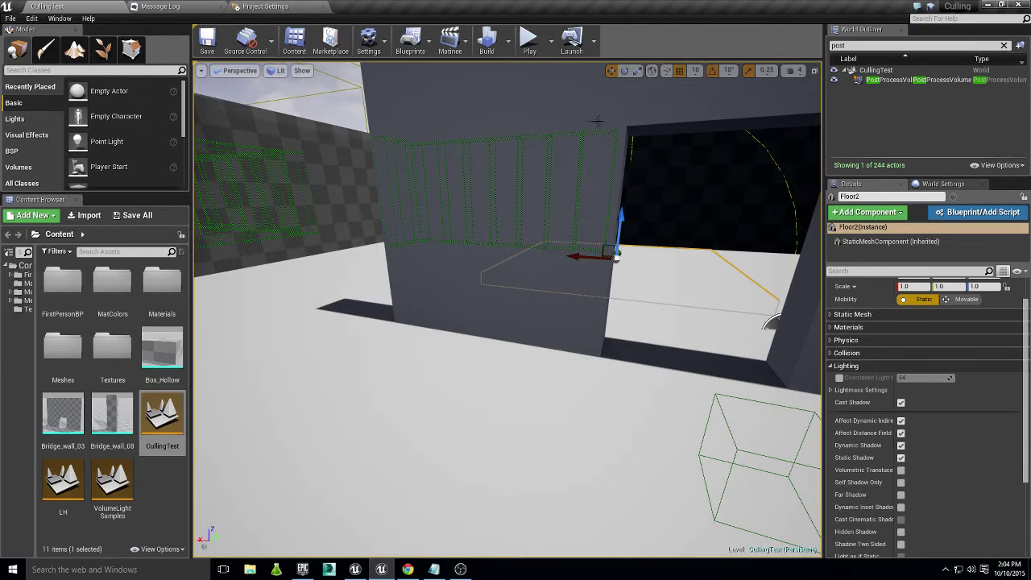
pyautogui.press('s')
pyautogui.moveTo(601, 369); pyautogui.dragTo(657, 359, button='right')
pyautogui.click(626, 303)
pyautogui.scroll(-6, 572, 363)
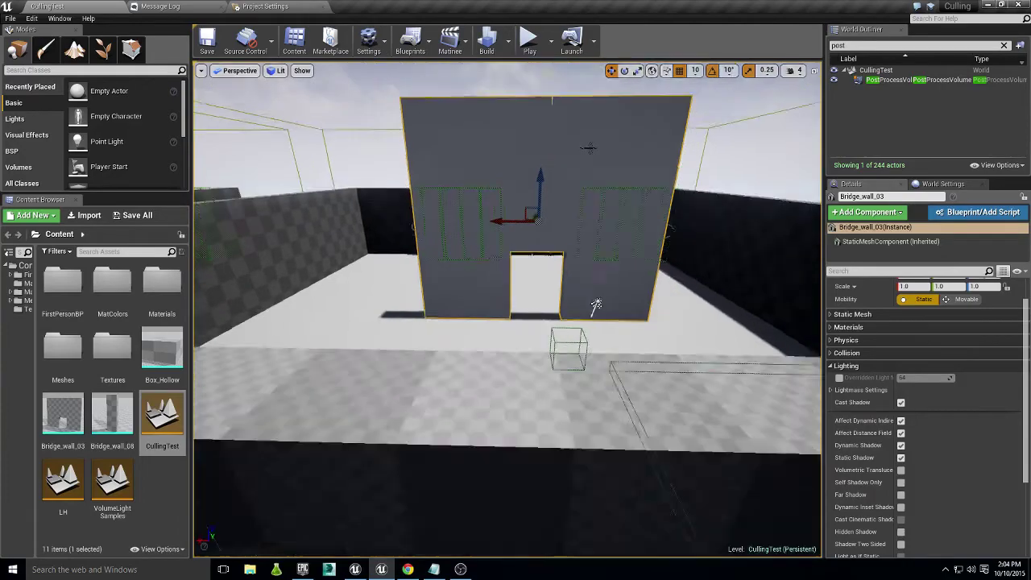
pyautogui.moveTo(532, 325); pyautogui.dragTo(503, 413, button='middle')
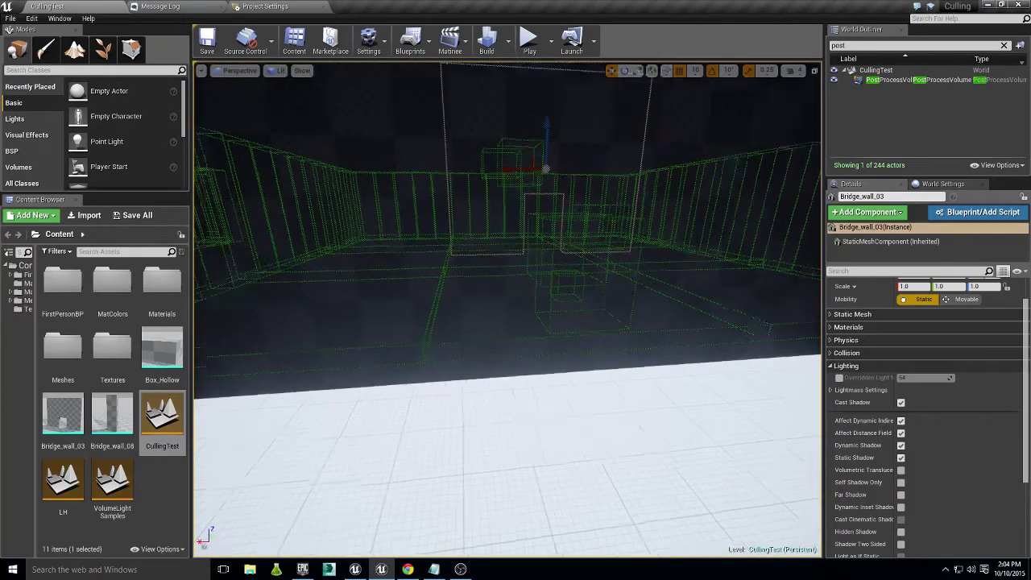
pyautogui.moveTo(503, 413); pyautogui.dragTo(538, 364, button='right')
pyautogui.click(785, 509)
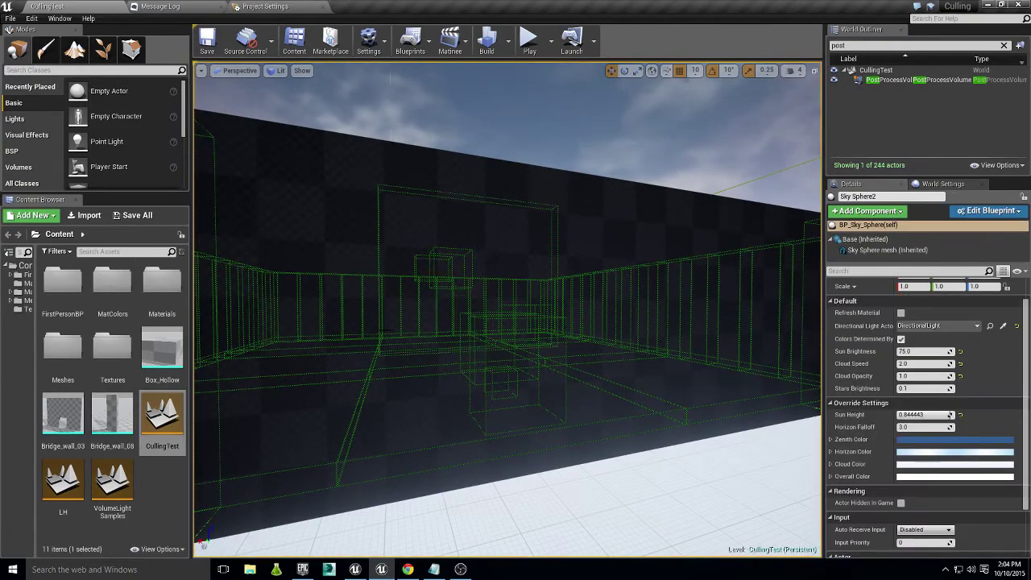
pyautogui.moveTo(516, 322); pyautogui.dragTo(443, 383, button='right')
pyautogui.moveTo(637, 403); pyautogui.dragTo(637, 402, button='right')
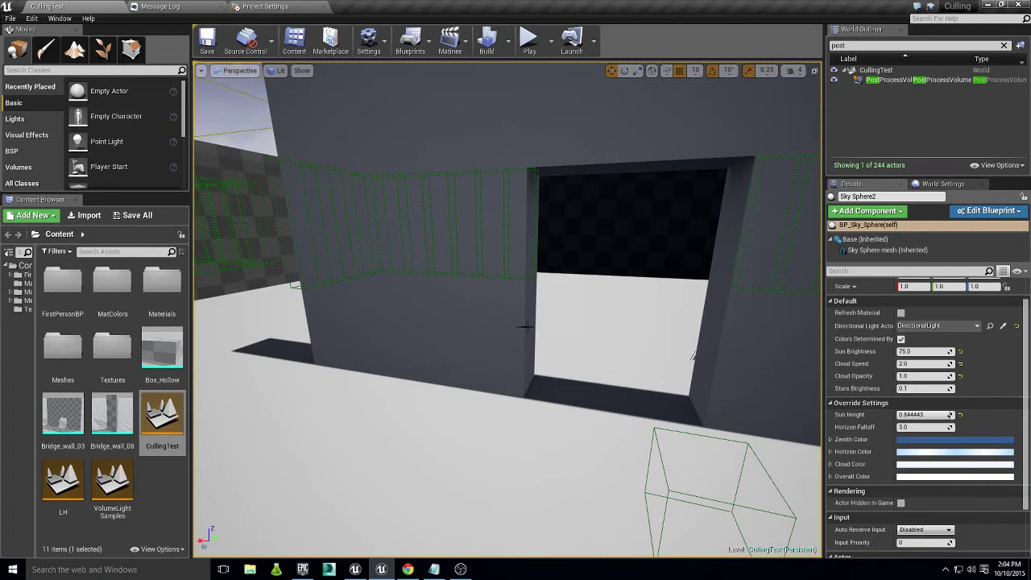
# Select perimeter section Bridge_wall_31 beside the doorway edge, filter its details by "bounds" and set its Bounds Scale to 1.25.
pyautogui.moveTo(516, 322)
pyautogui.mouseDown(button='right')
pyautogui.moveTo(544, 306)
pyautogui.moveTo(528, 319)
pyautogui.mouseUp(button='right')
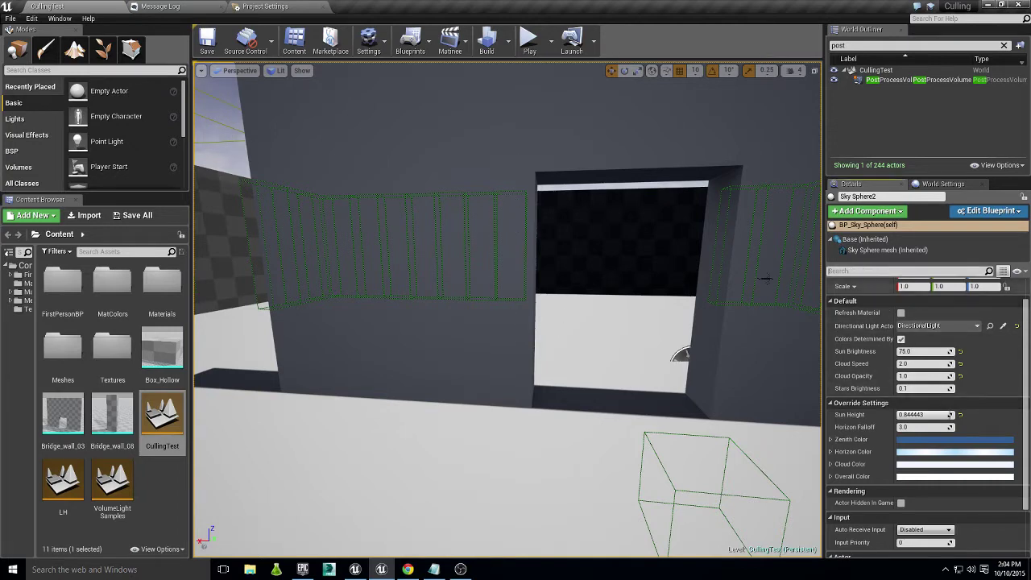
pyautogui.click(549, 246)
pyautogui.moveTo(570, 297)
pyautogui.mouseDown(button='right')
pyautogui.moveTo(549, 295)
pyautogui.moveTo(564, 297)
pyautogui.mouseUp(button='right')
pyautogui.press('d')
pyautogui.click(553, 233)
pyautogui.moveTo(618, 325)
pyautogui.mouseDown(button='right')
pyautogui.moveTo(634, 334)
pyautogui.moveTo(625, 336)
pyautogui.mouseUp(button='right')
pyautogui.press('a')
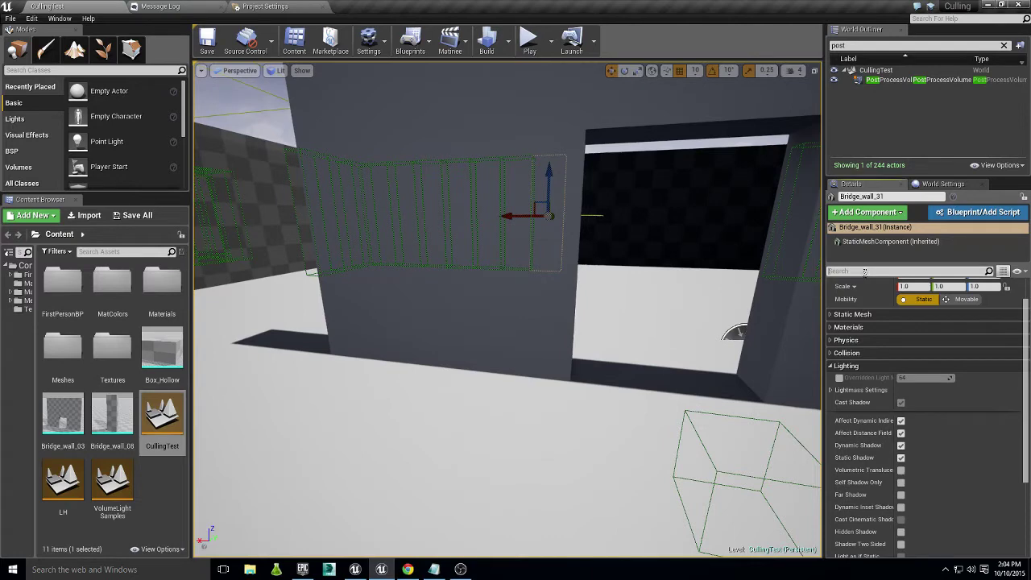
pyautogui.click(865, 271)
pyautogui.write('bounds')
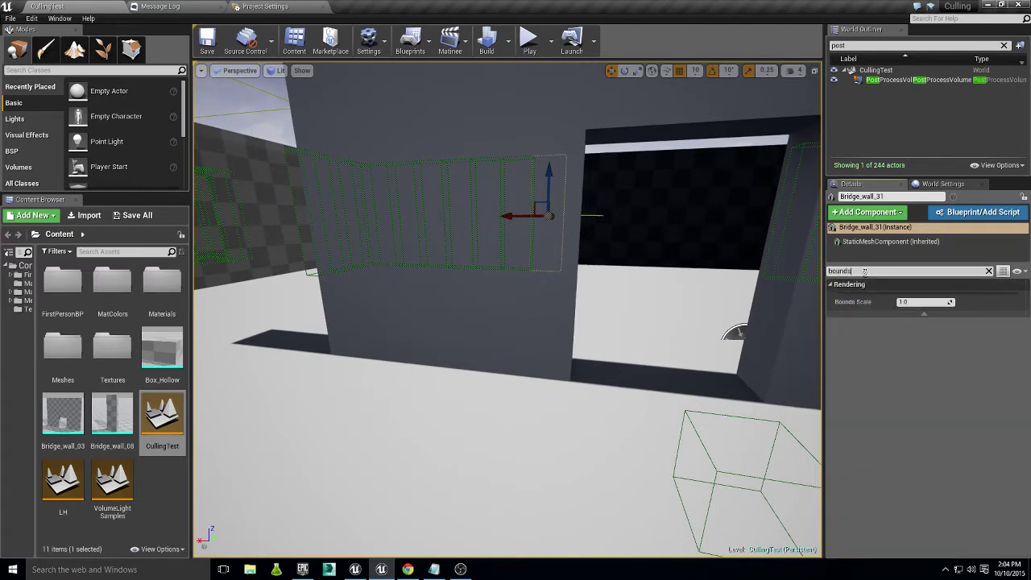
pyautogui.click(923, 303)
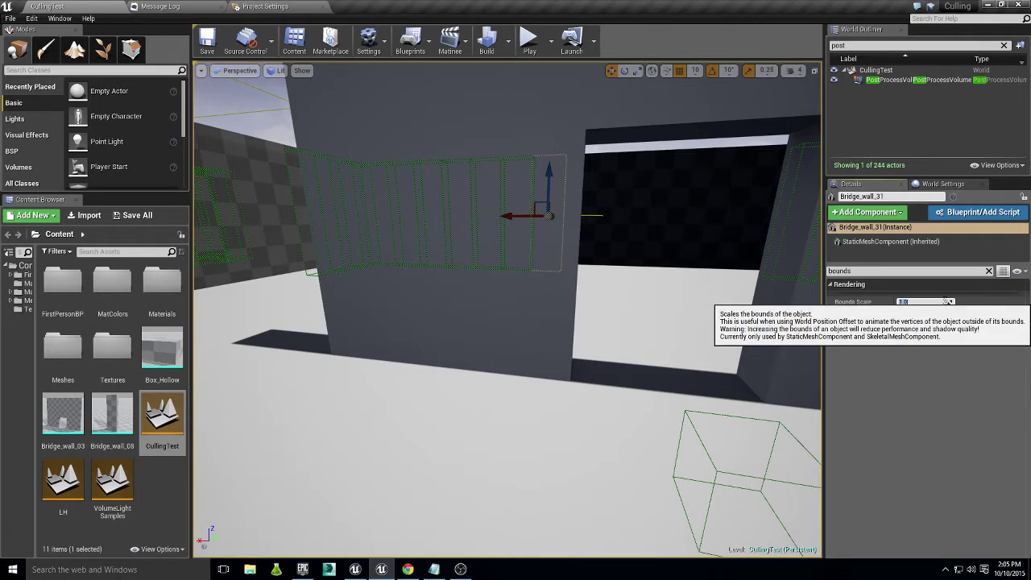
pyautogui.click(643, 283)
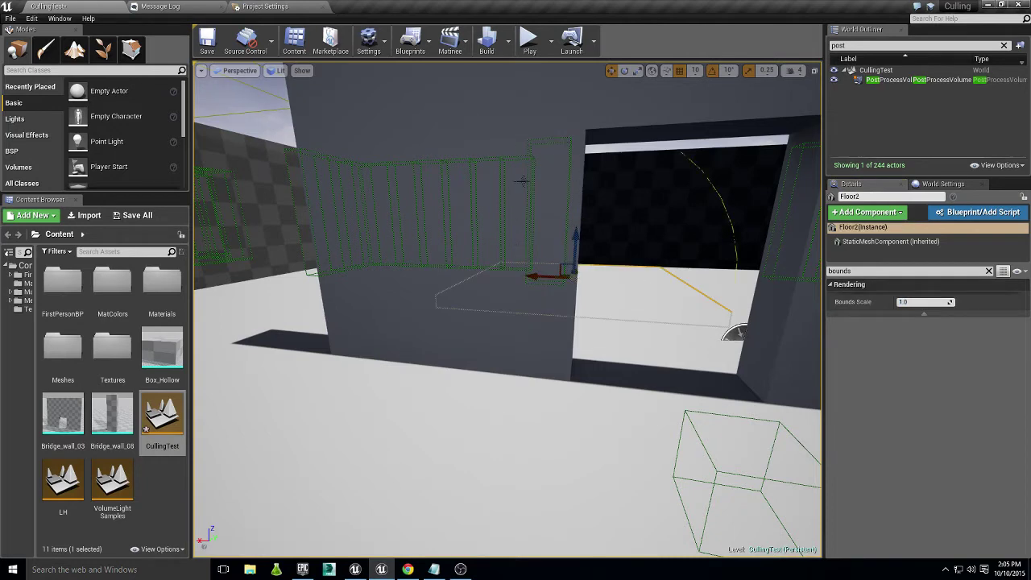
# Reselect Bridge_wall_31 and set its Bounds Scale to 3.
pyautogui.moveTo(576, 244); pyautogui.dragTo(615, 279, button='right')
pyautogui.moveTo(590, 184); pyautogui.dragTo(560, 185, button='right')
pyautogui.click(698, 249)
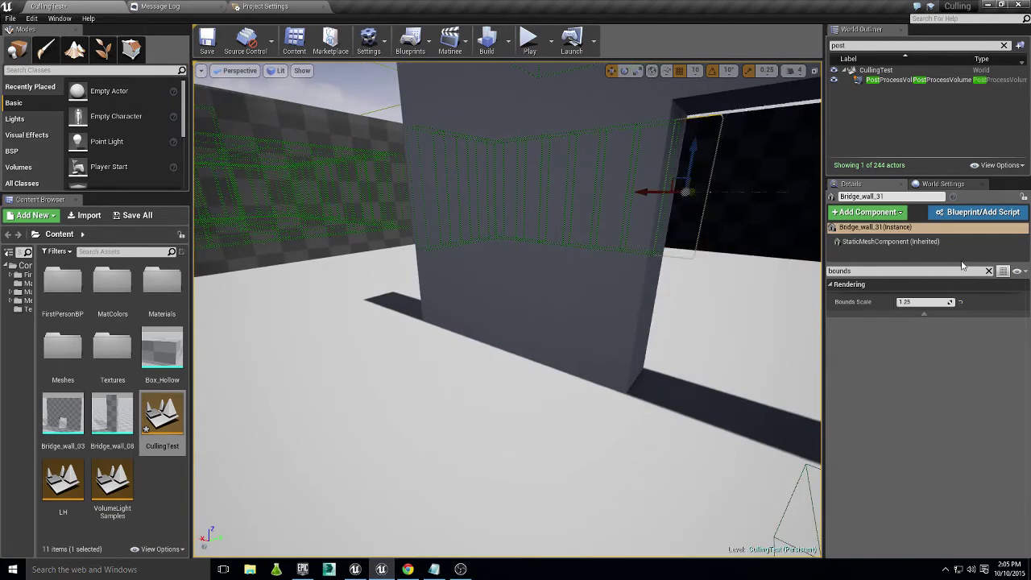
pyautogui.click(911, 303)
pyautogui.write('3')
pyautogui.press('Return')
# Check how the enlarged bounds of Bridge_wall_31 affect its occlusion at the doorway edge.
pyautogui.moveTo(594, 432); pyautogui.dragTo(594, 432, button='right')
pyautogui.click(665, 396)
pyautogui.moveTo(666, 396); pyautogui.dragTo(629, 391, button='right')
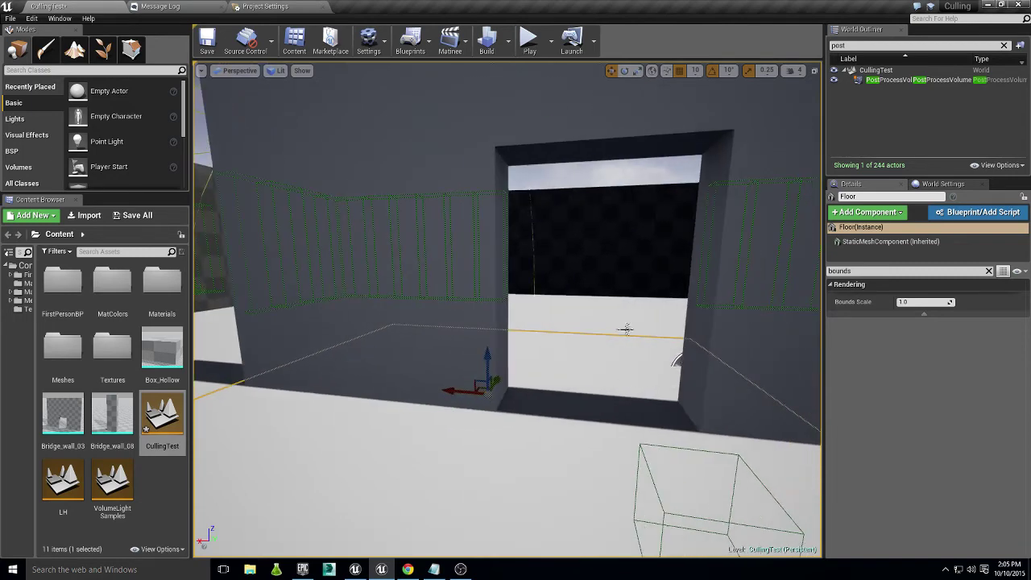
pyautogui.click(650, 381)
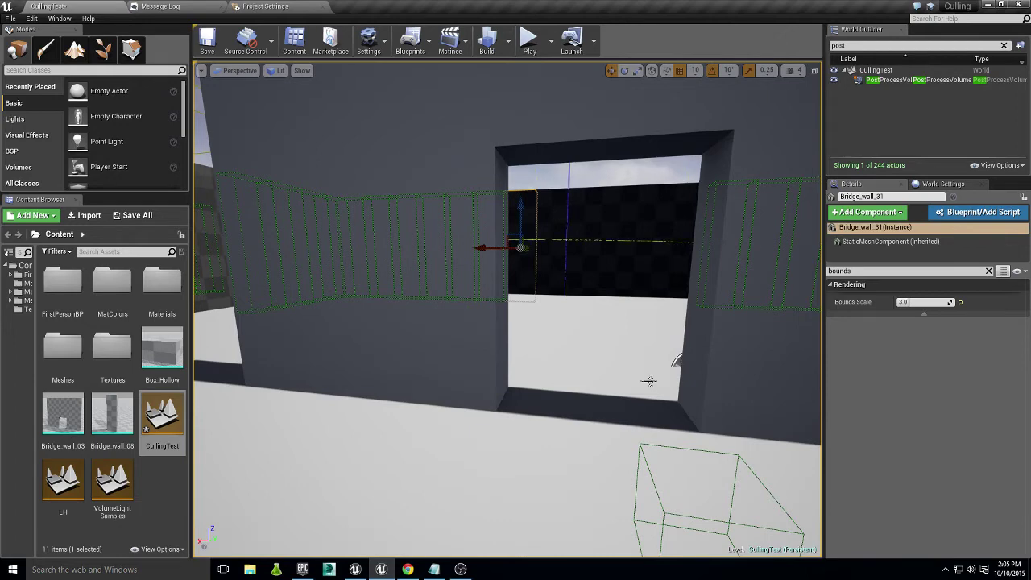
# Reset the Bounds Scale of Bridge_wall_31 to its default value.
pyautogui.click(960, 303)
pyautogui.moveTo(490, 347); pyautogui.dragTo(550, 363, button='right')
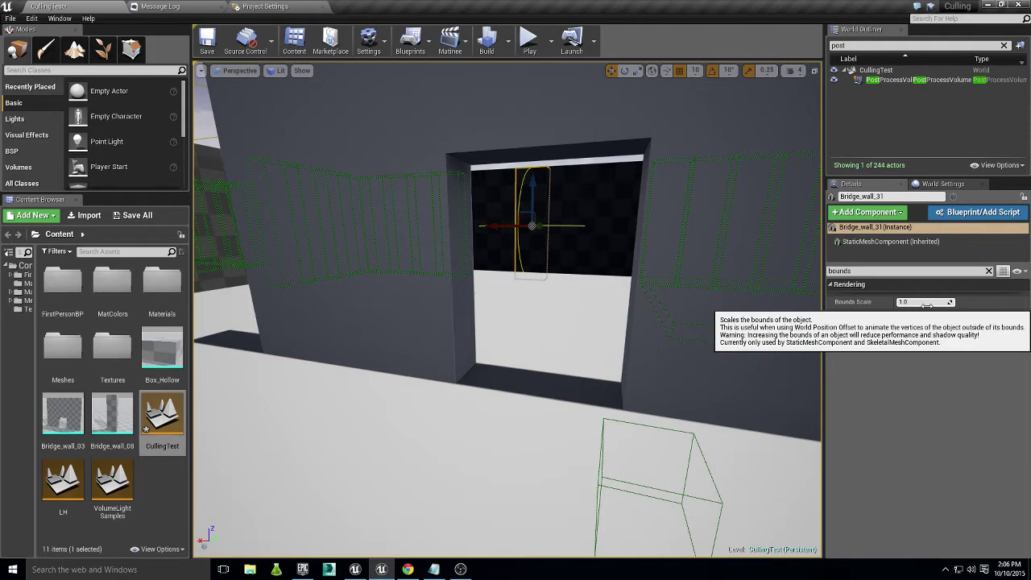
pyautogui.moveTo(641, 317); pyautogui.dragTo(496, 320, button='right')
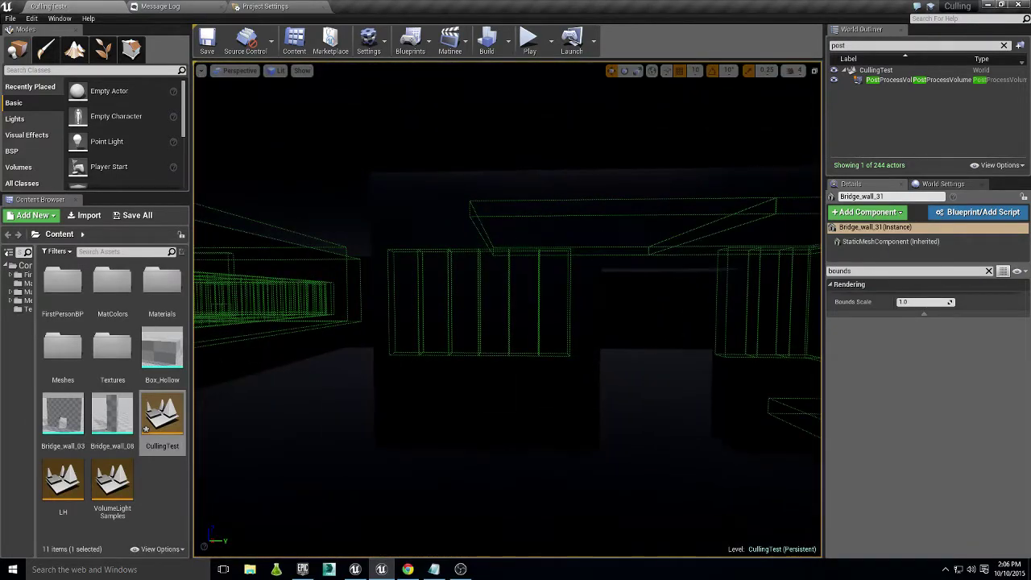